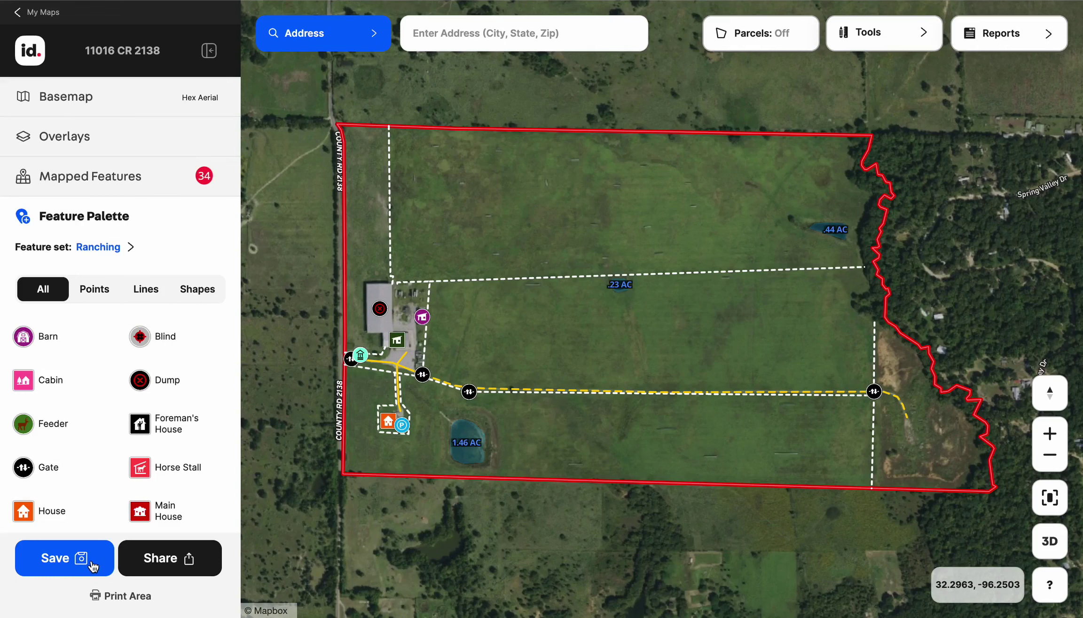
Step: Fit the red ranch parcel inside the landscape 8.5 × 11 print frame over aerial imagery
{"action": "left_click", "coordinate": [116, 597]}
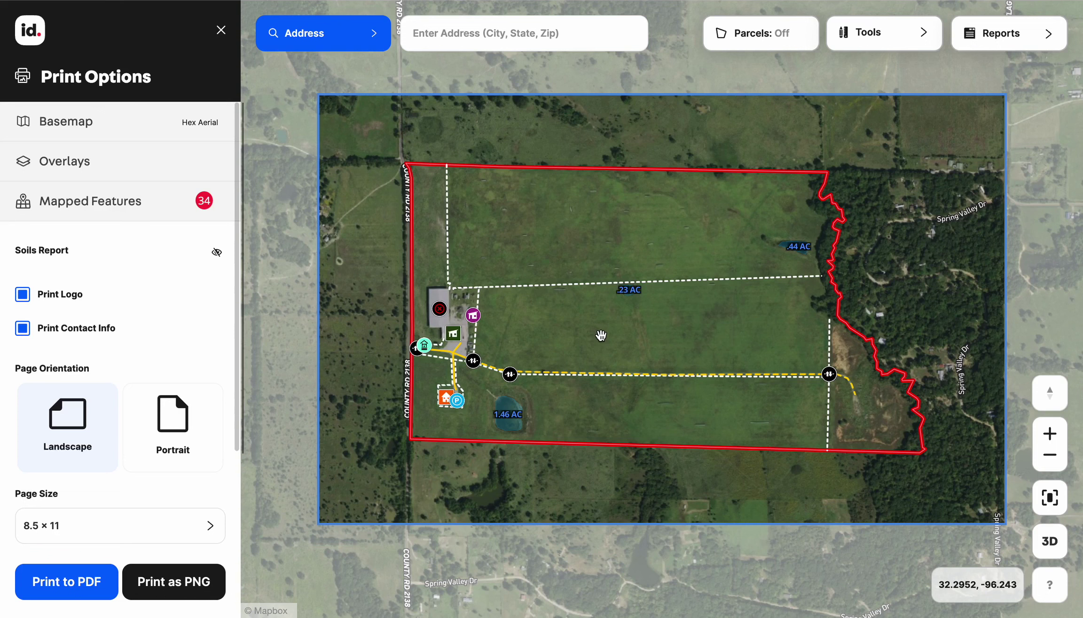
{"action": "scroll", "coordinate": [601, 335], "scroll_direction": "up", "scroll_amount": 3}
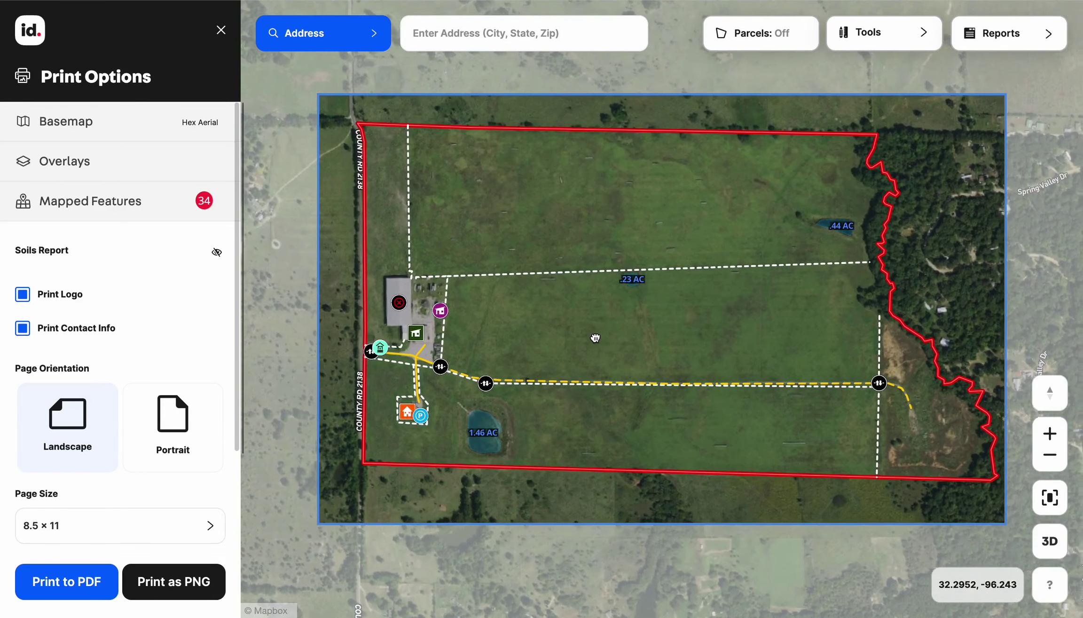
{"action": "left_click_drag", "start_coordinate": [601, 335], "coordinate": [591, 343]}
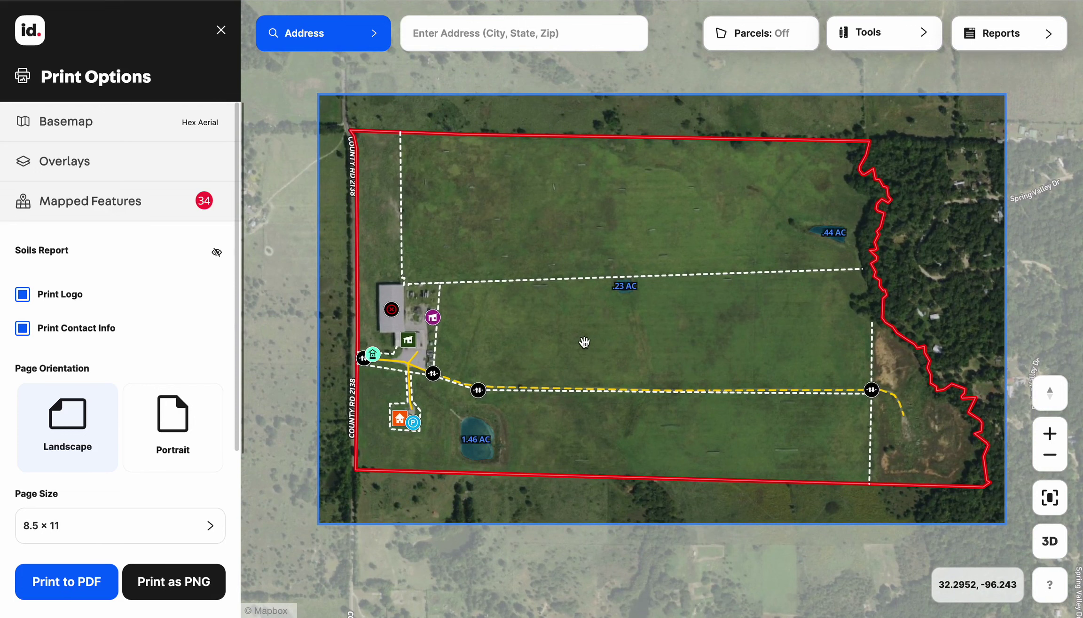
{"action": "left_click", "coordinate": [116, 125]}
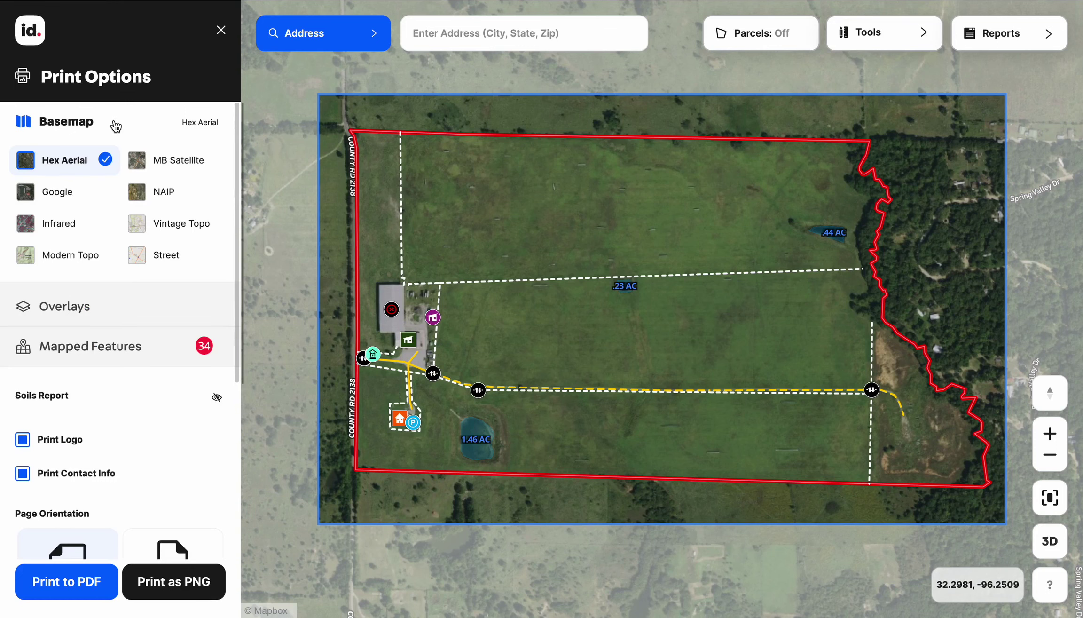
{"action": "left_click", "coordinate": [181, 235]}
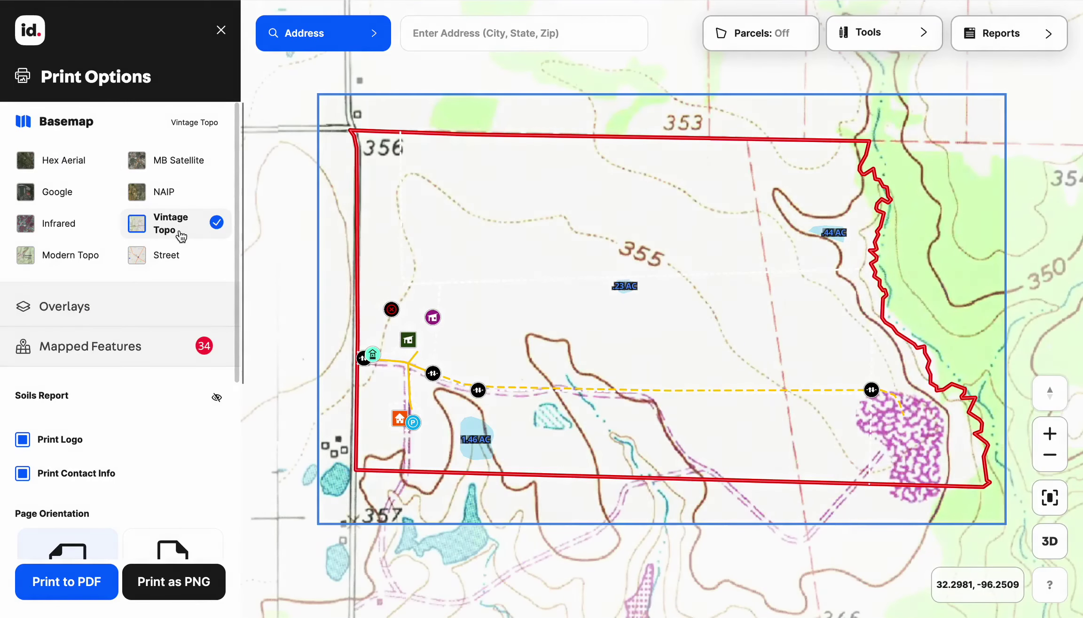
{"action": "left_click", "coordinate": [140, 262]}
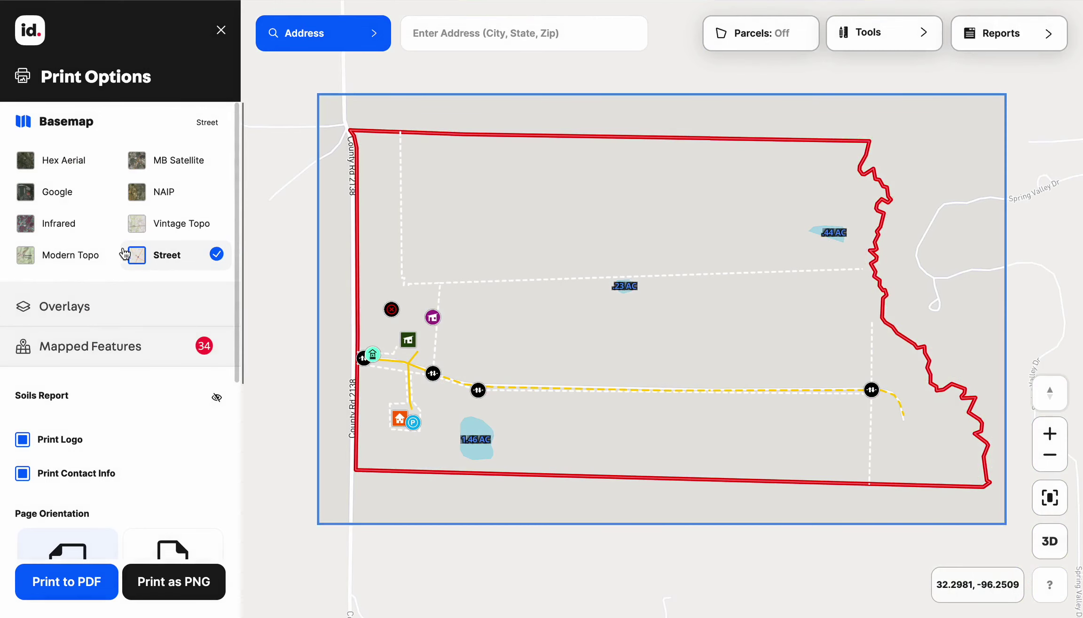
{"action": "left_click", "coordinate": [71, 172]}
{"action": "left_click", "coordinate": [93, 131]}
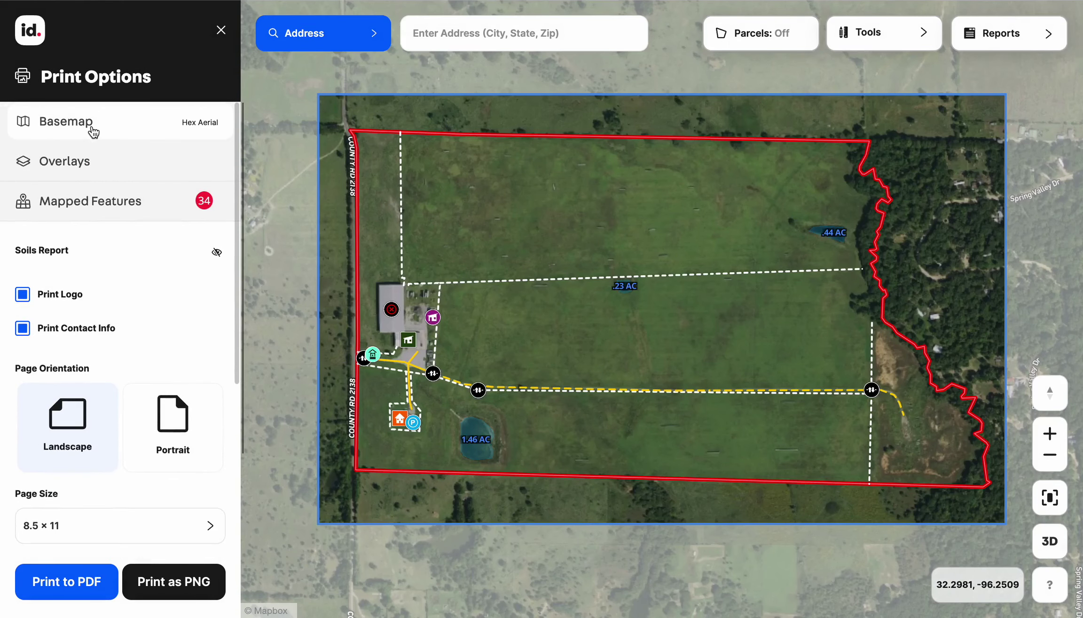
{"action": "left_click", "coordinate": [83, 162]}
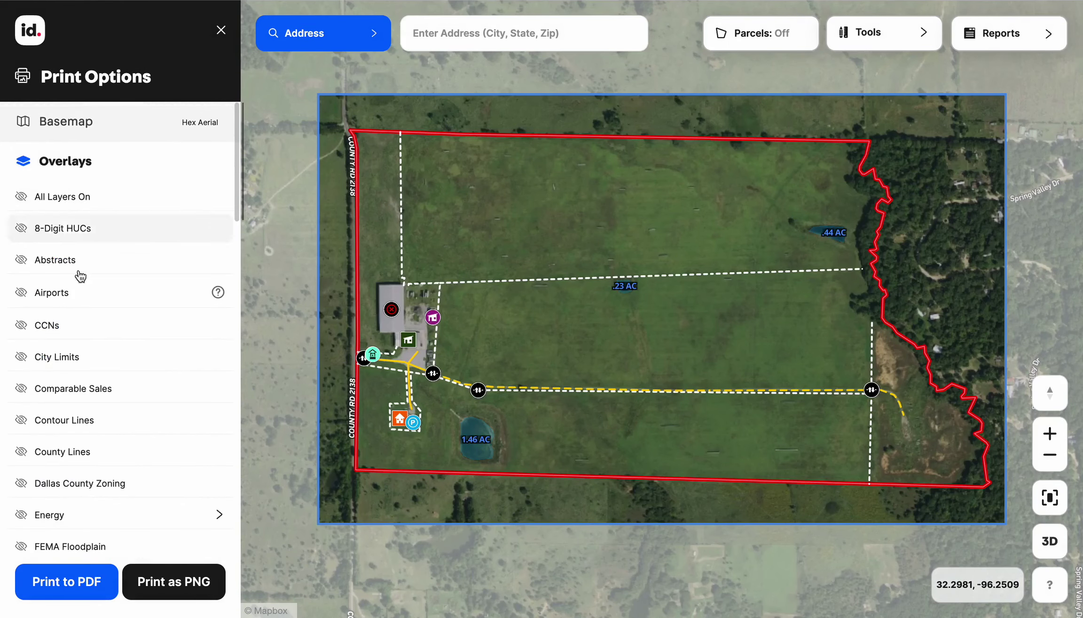
{"action": "scroll", "coordinate": [98, 336], "scroll_direction": "down", "scroll_amount": 2}
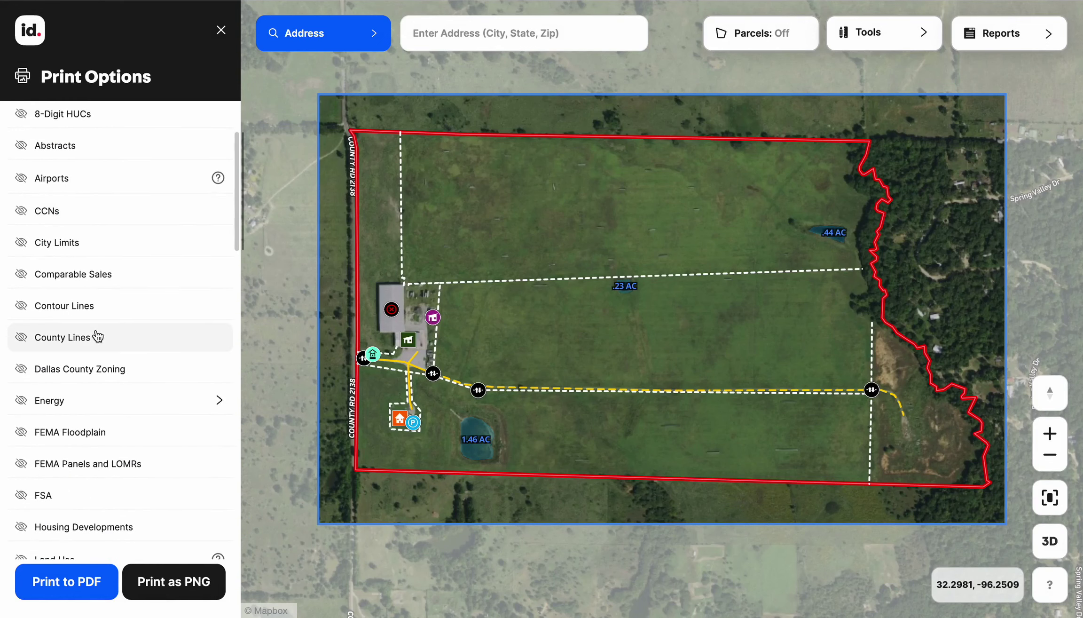
{"action": "left_click", "coordinate": [104, 312]}
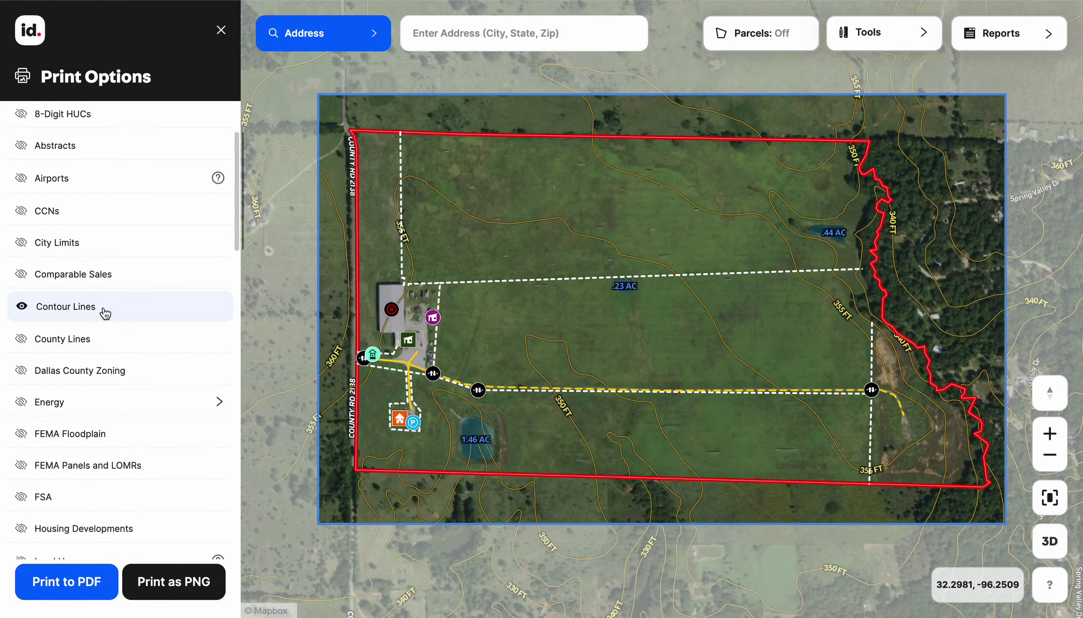
{"action": "left_click", "coordinate": [105, 314]}
{"action": "scroll", "coordinate": [104, 313], "scroll_direction": "down", "scroll_amount": 3}
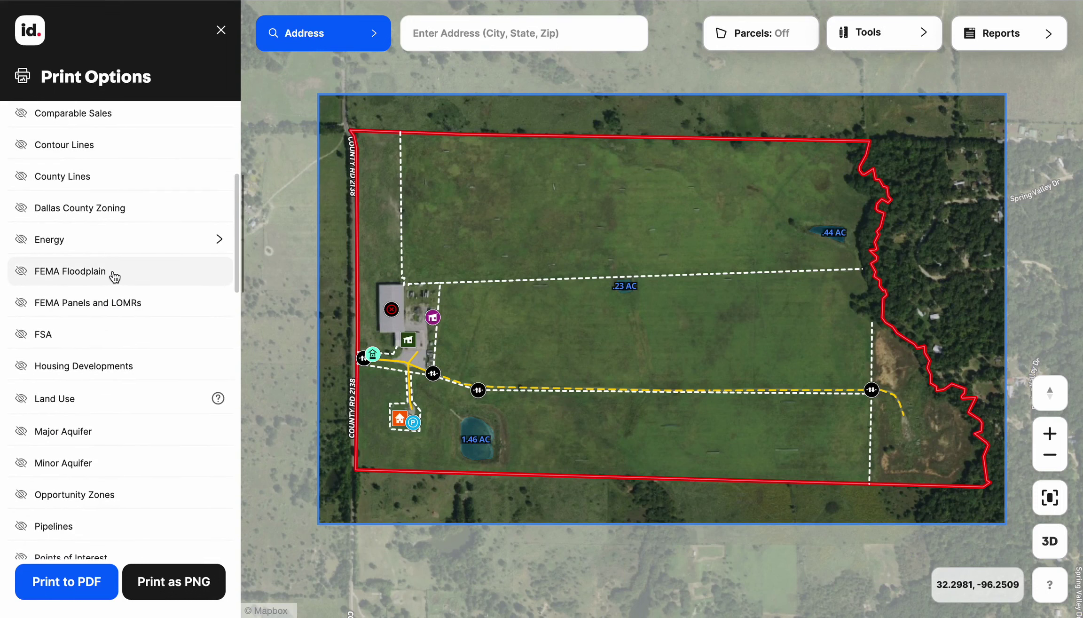
{"action": "left_click", "coordinate": [115, 276]}
{"action": "left_click", "coordinate": [114, 276]}
{"action": "scroll", "coordinate": [113, 277], "scroll_direction": "up", "scroll_amount": 5}
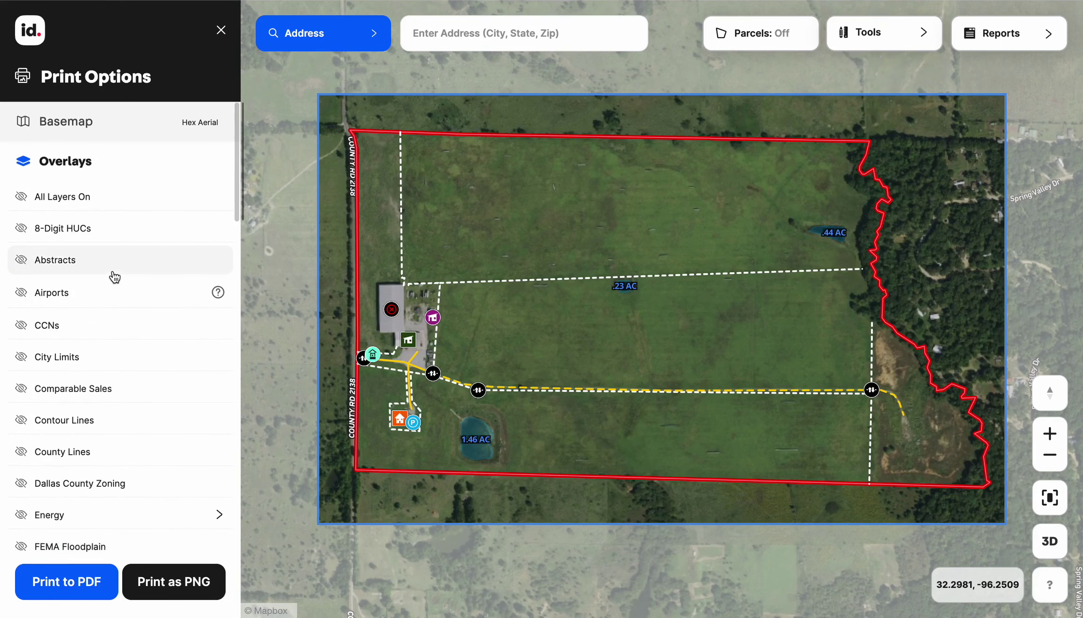
{"action": "left_click", "coordinate": [110, 170]}
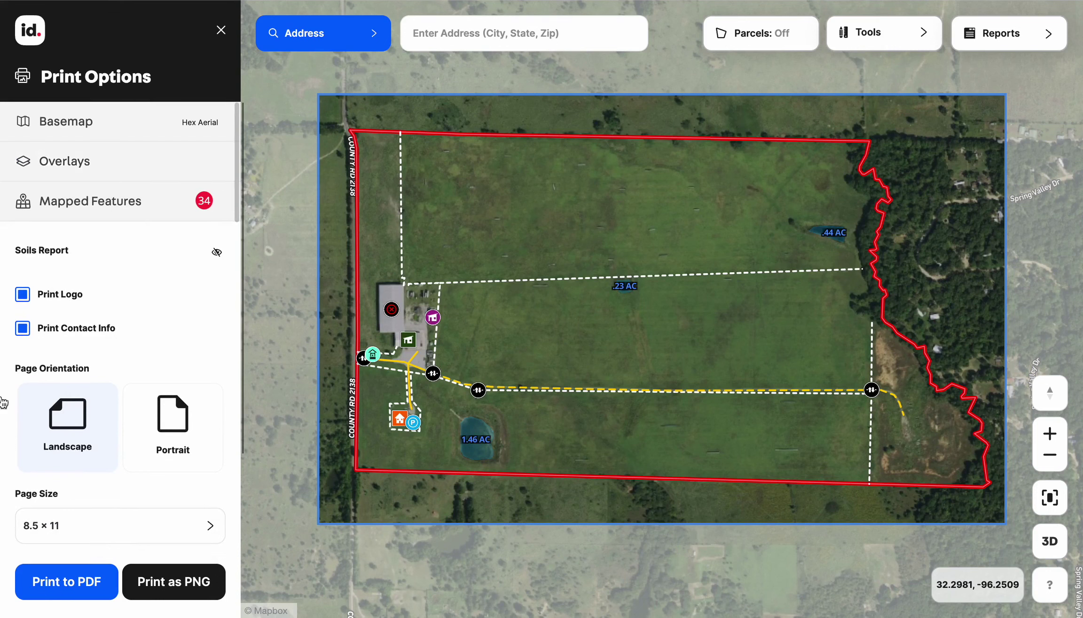
{"action": "left_click", "coordinate": [116, 214]}
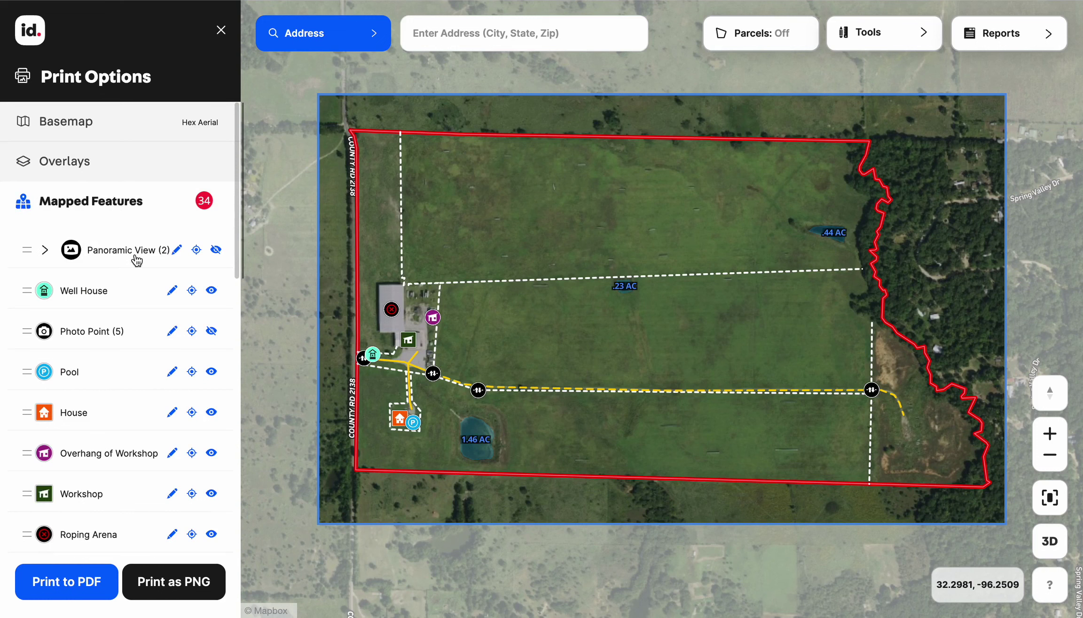
{"action": "left_click", "coordinate": [212, 332]}
{"action": "left_click", "coordinate": [214, 334]}
{"action": "left_click", "coordinate": [105, 214]}
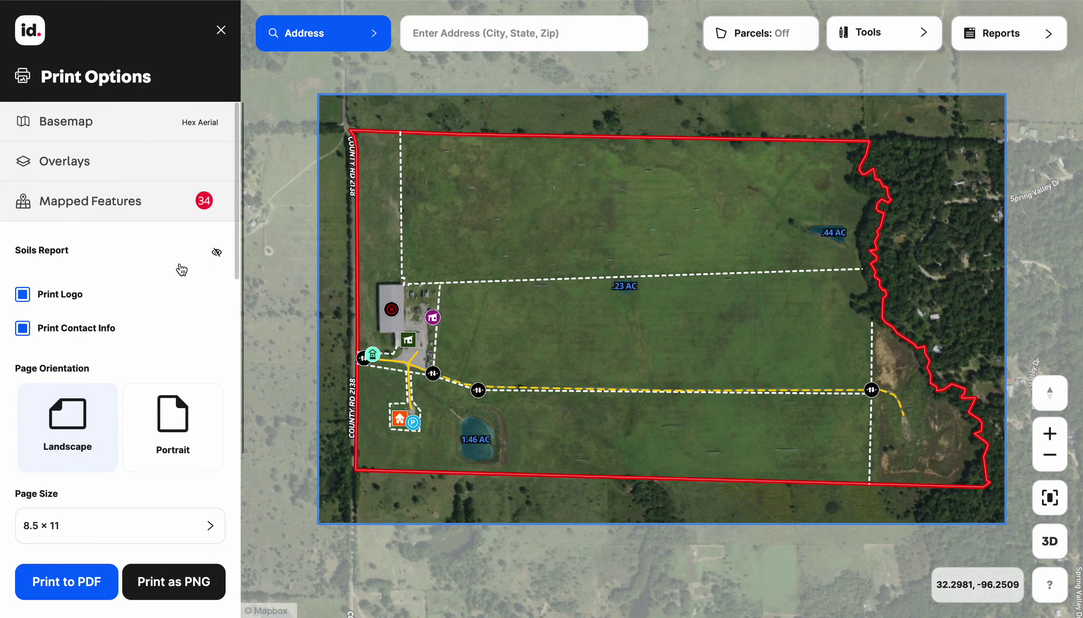
Step: Set the print to landscape orientation, 8.5 × 11 page size, and feet for scale bar units
{"action": "scroll", "coordinate": [181, 270], "scroll_direction": "down", "scroll_amount": 1}
{"action": "scroll", "coordinate": [171, 269], "scroll_direction": "down", "scroll_amount": 3}
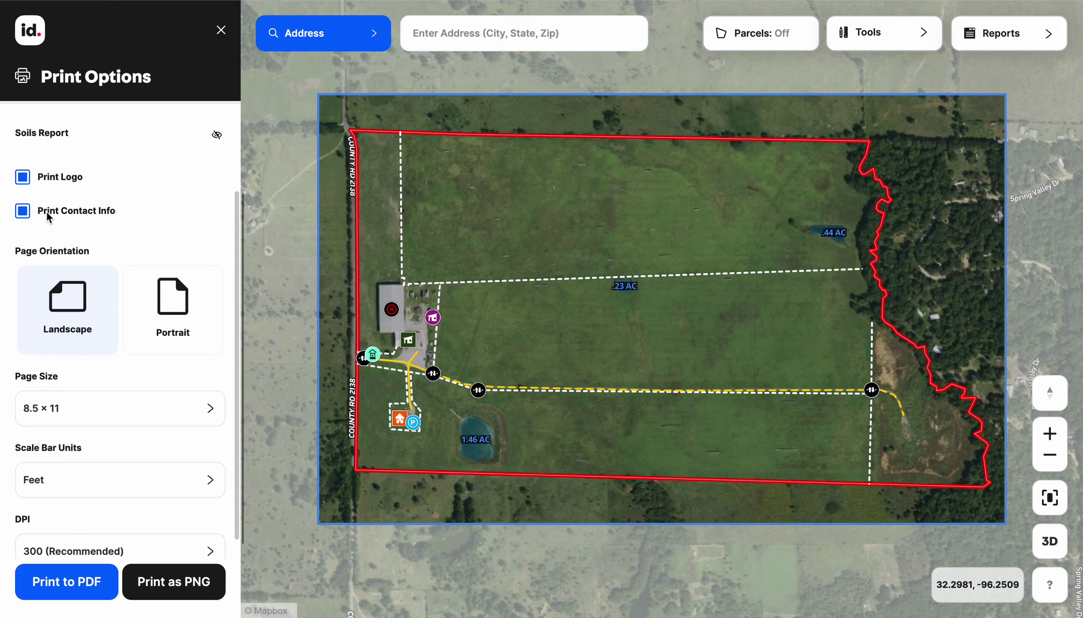
{"action": "scroll", "coordinate": [84, 216], "scroll_direction": "down", "scroll_amount": 1}
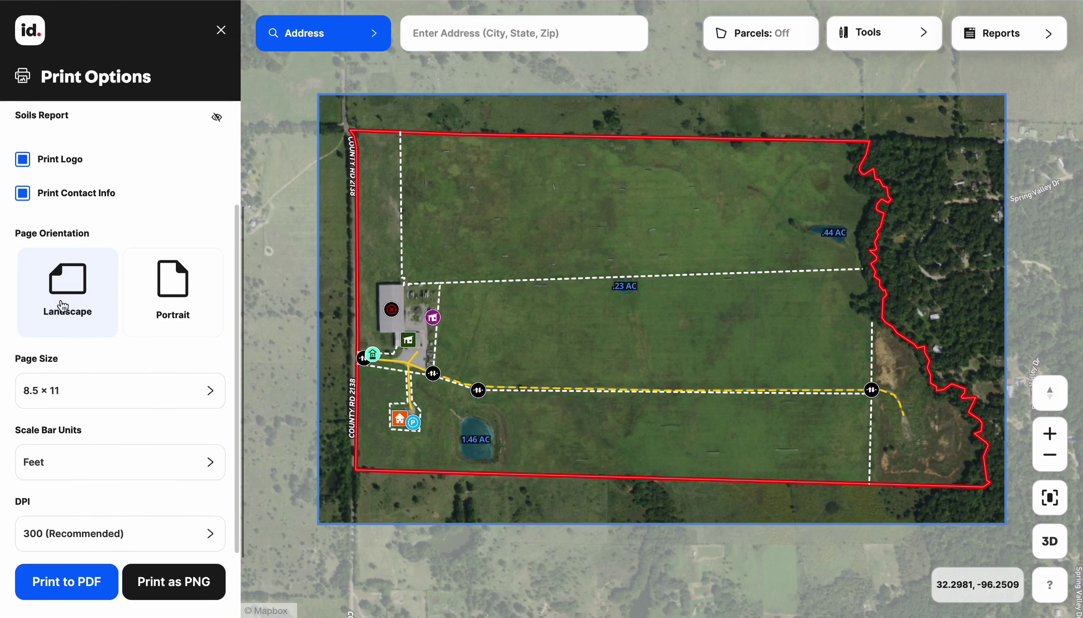
{"action": "left_click", "coordinate": [150, 295]}
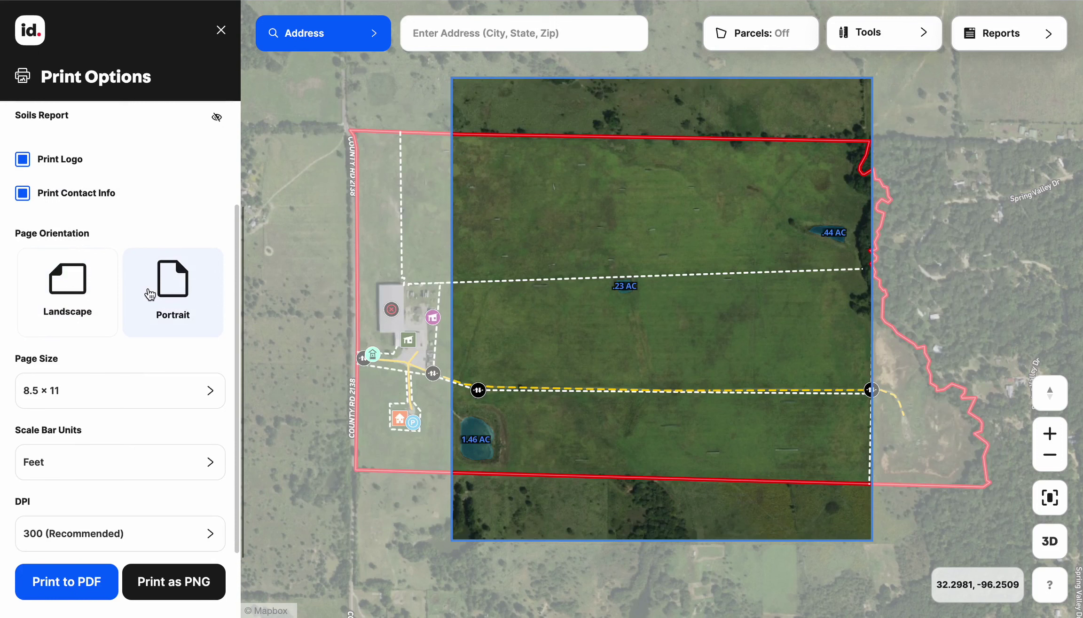
{"action": "left_click", "coordinate": [85, 296]}
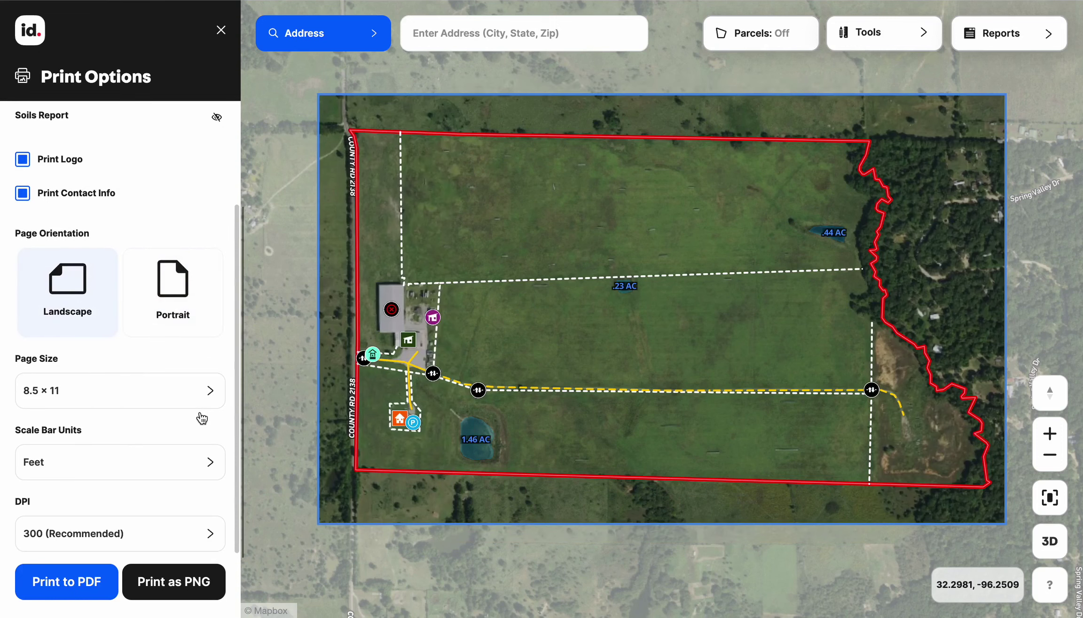
{"action": "left_click", "coordinate": [212, 396]}
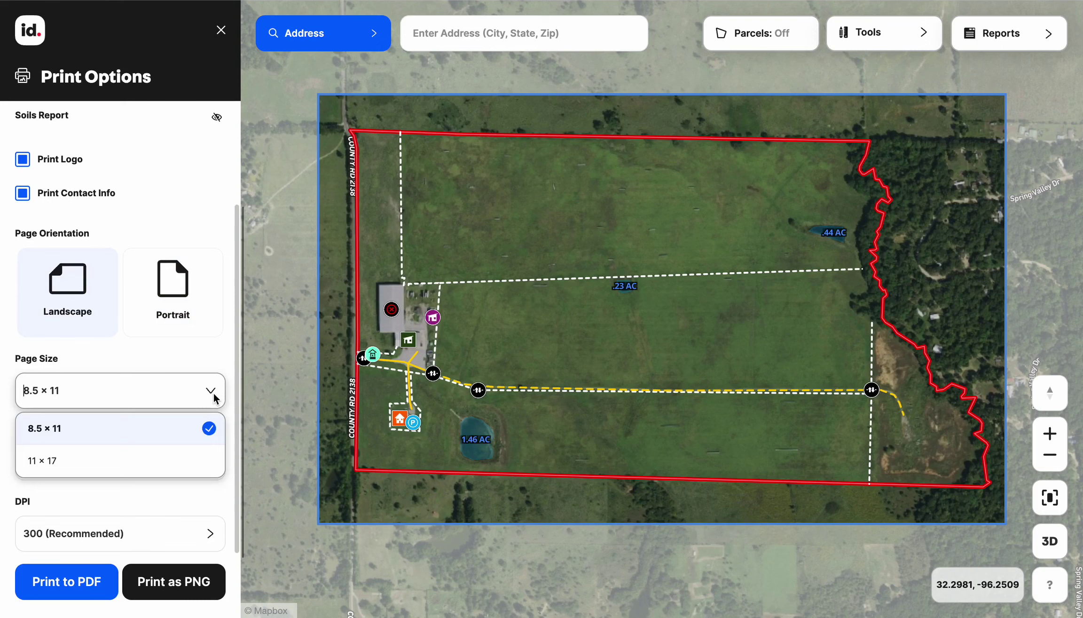
{"action": "left_click", "coordinate": [213, 395]}
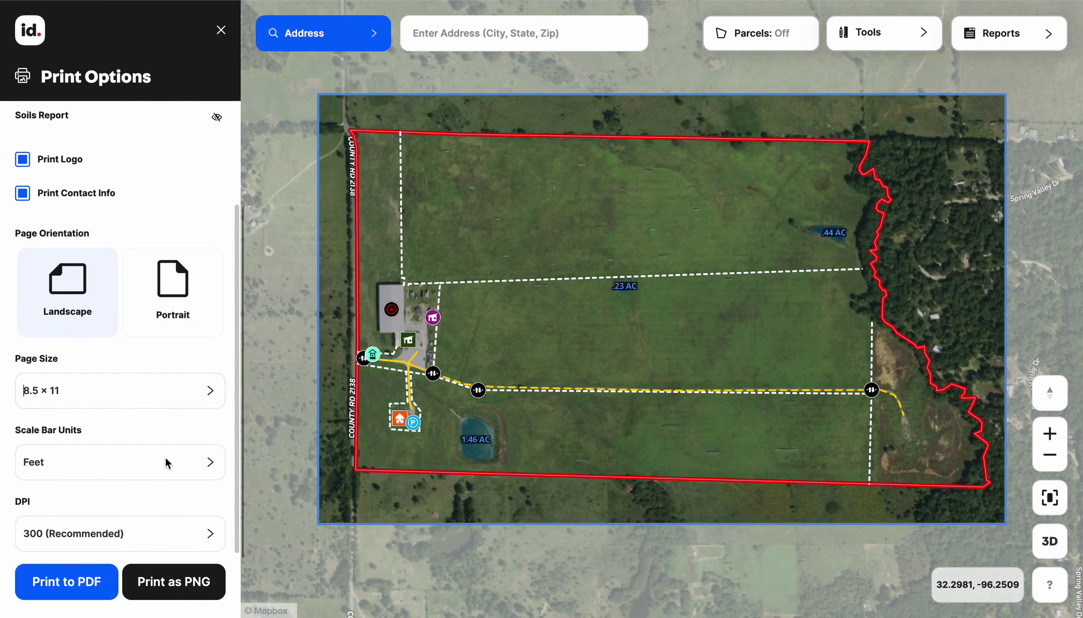
{"action": "left_click", "coordinate": [210, 463]}
{"action": "left_click", "coordinate": [212, 463]}
Step: Print the landscape parcel map to PDF and get the finished map's download link
{"action": "left_click", "coordinate": [86, 588]}
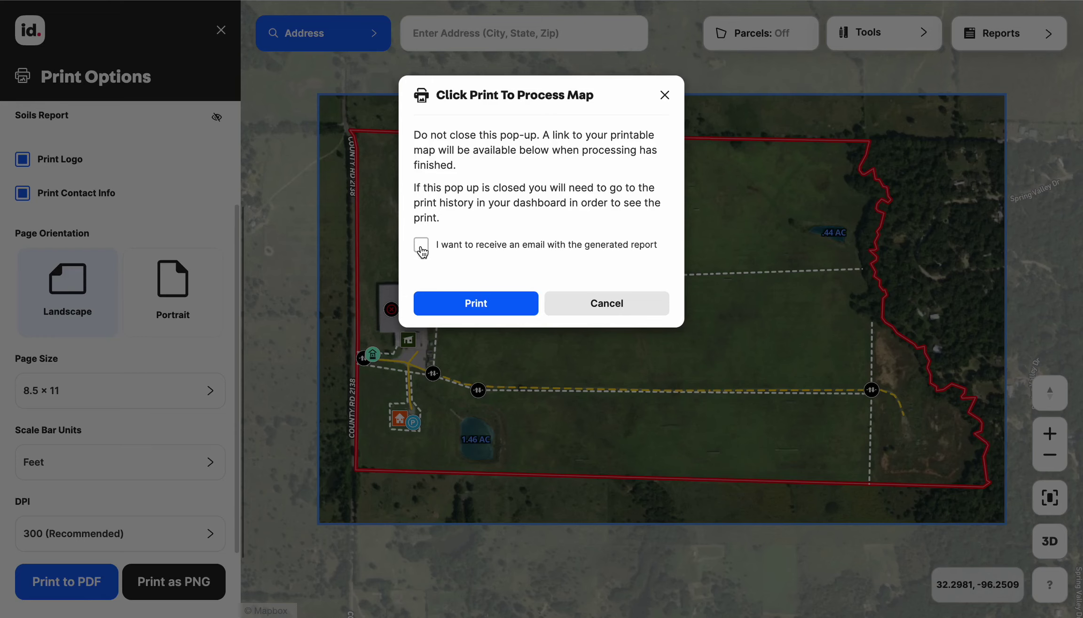
{"action": "left_click", "coordinate": [474, 312]}
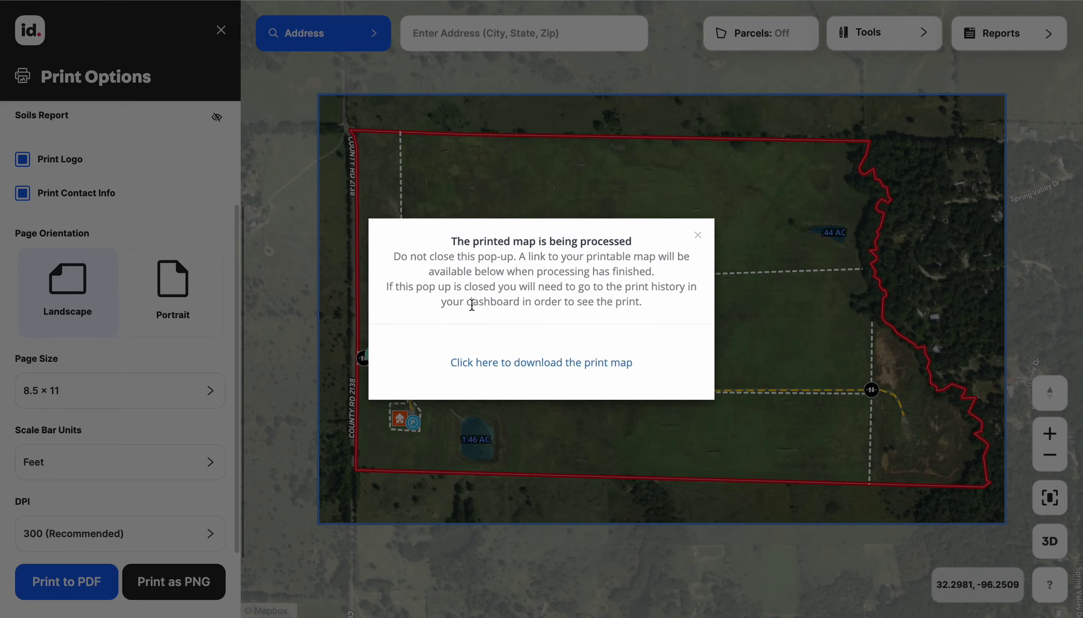
{"action": "left_click", "coordinate": [492, 363]}
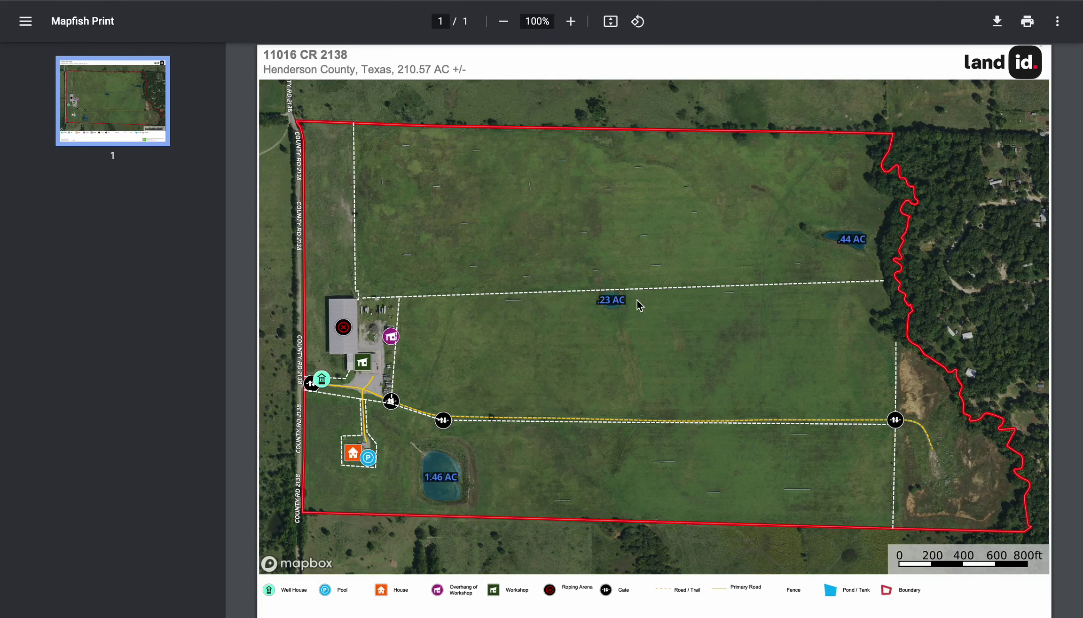
Step: Review the 11016 CR 2138 map PDF's header, aerial map, legend and footer
{"action": "scroll", "coordinate": [638, 304], "scroll_direction": "down", "scroll_amount": 1}
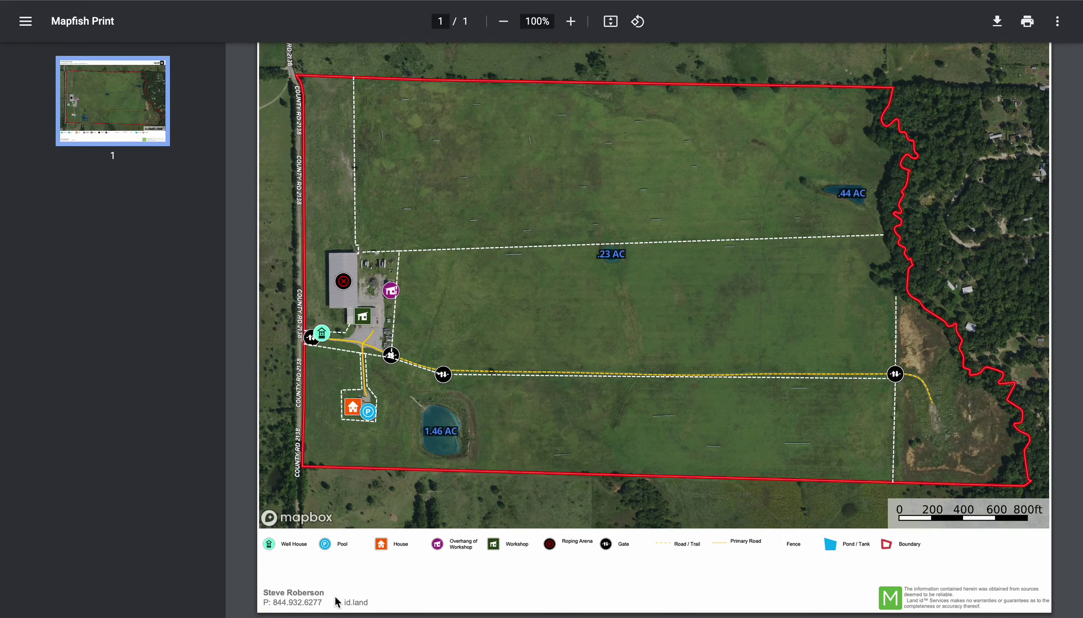
{"action": "scroll", "coordinate": [336, 602], "scroll_direction": "up", "scroll_amount": 1}
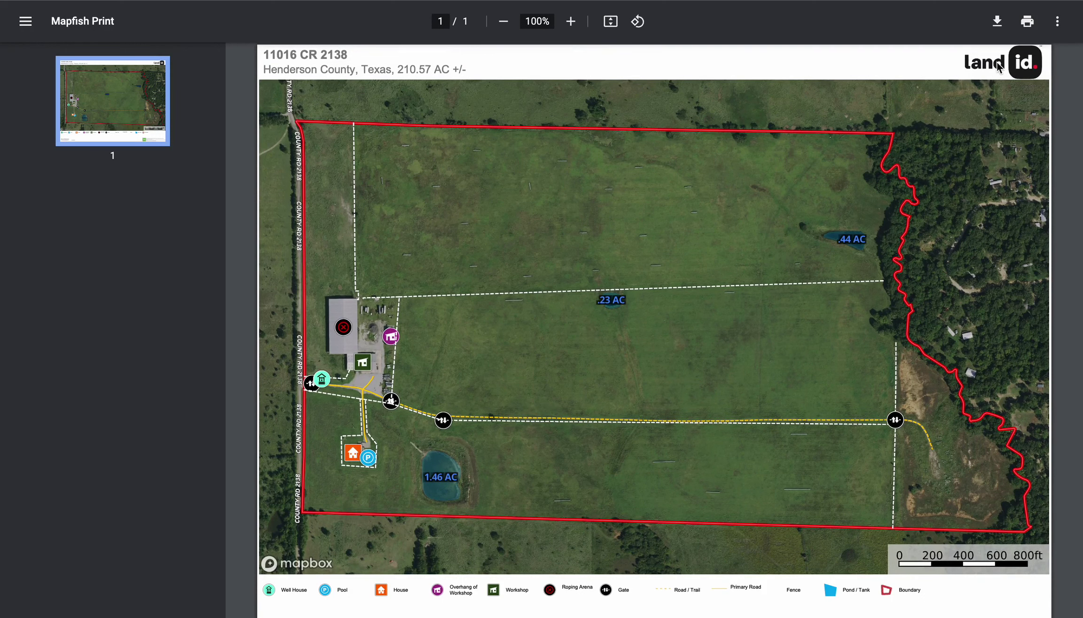
{"action": "scroll", "coordinate": [999, 66], "scroll_direction": "down", "scroll_amount": 1}
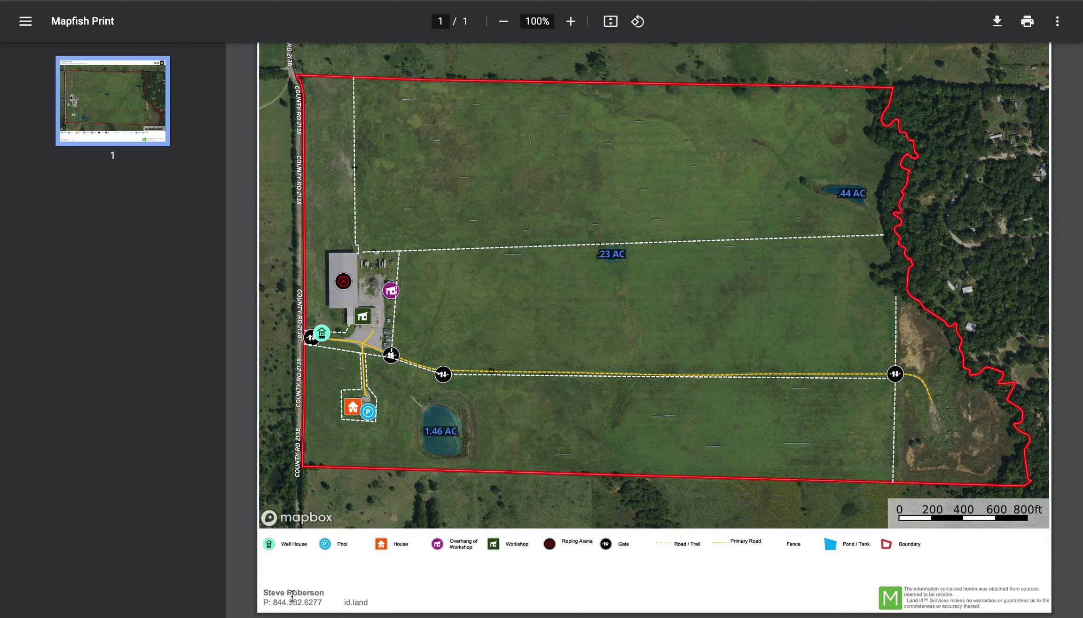
{"action": "scroll", "coordinate": [291, 595], "scroll_direction": "up", "scroll_amount": 1}
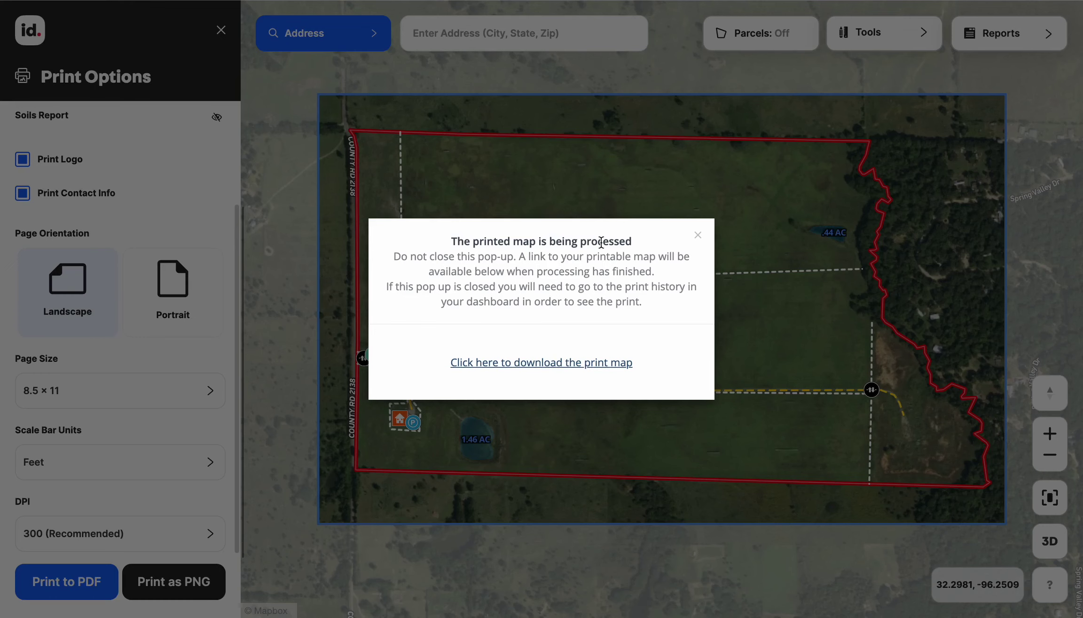
Step: Turn on the FEMA Floodplain, Water Features and Wet Lands map overlays
{"action": "left_click", "coordinate": [697, 239]}
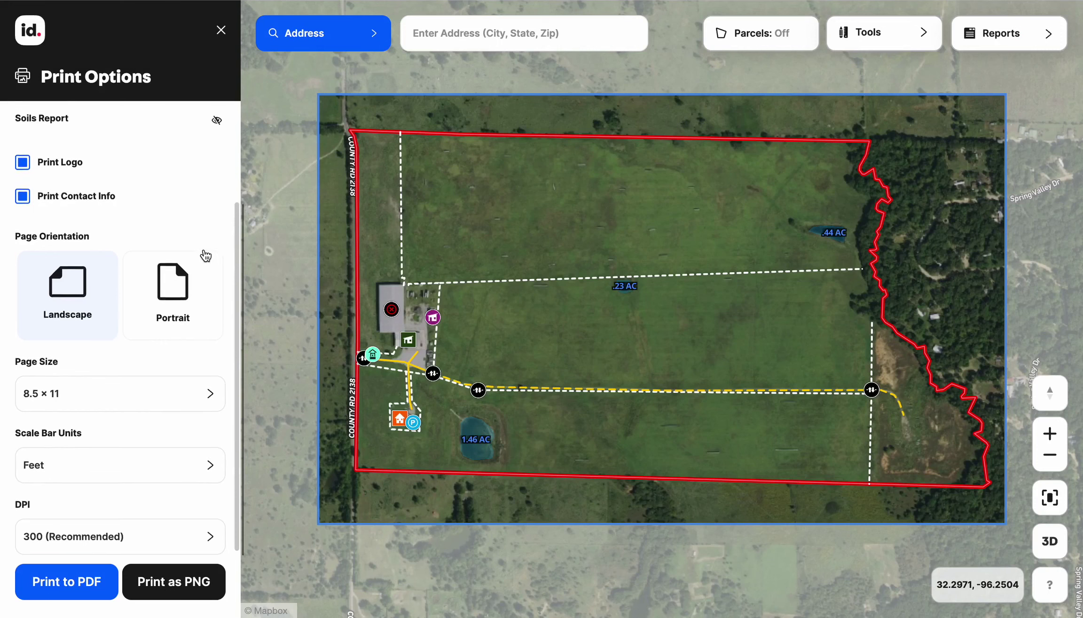
{"action": "scroll", "coordinate": [207, 250], "scroll_direction": "up", "scroll_amount": 3}
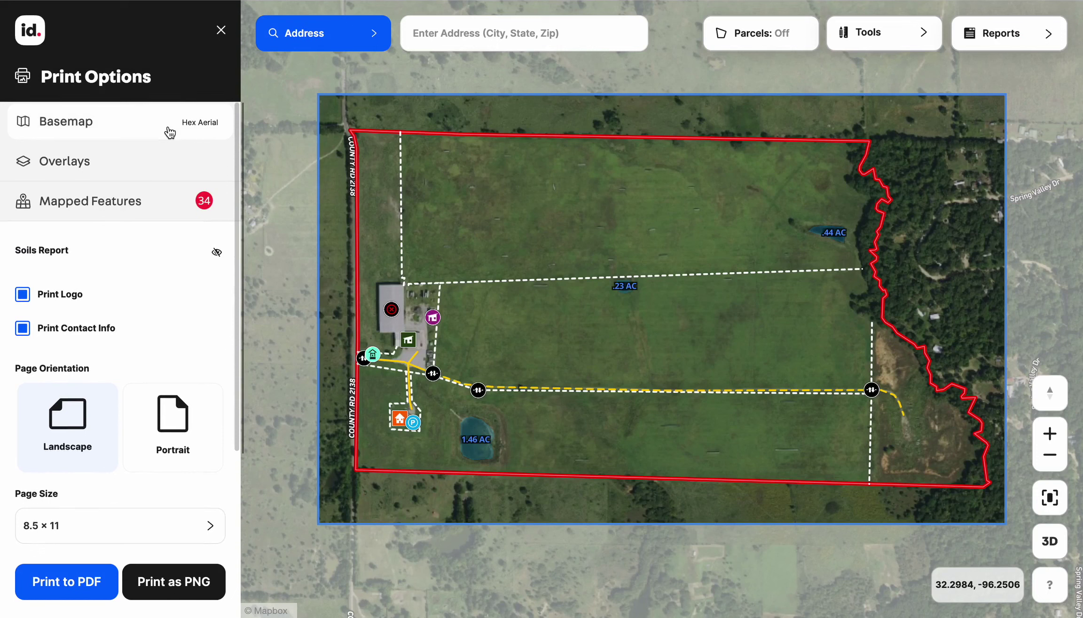
{"action": "left_click", "coordinate": [142, 161]}
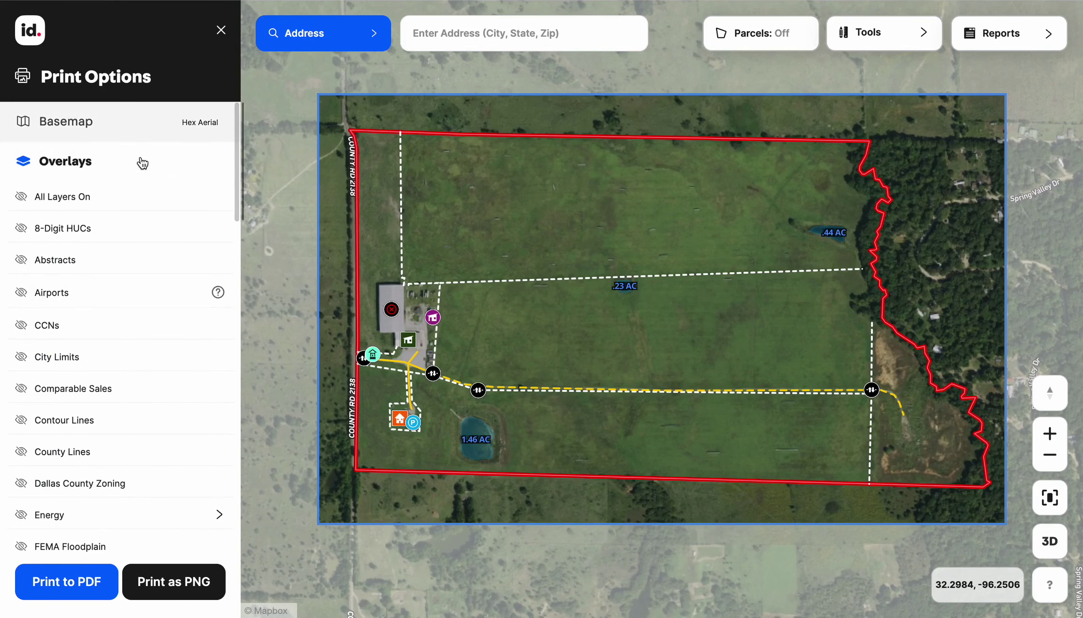
{"action": "scroll", "coordinate": [118, 317], "scroll_direction": "down", "scroll_amount": 5}
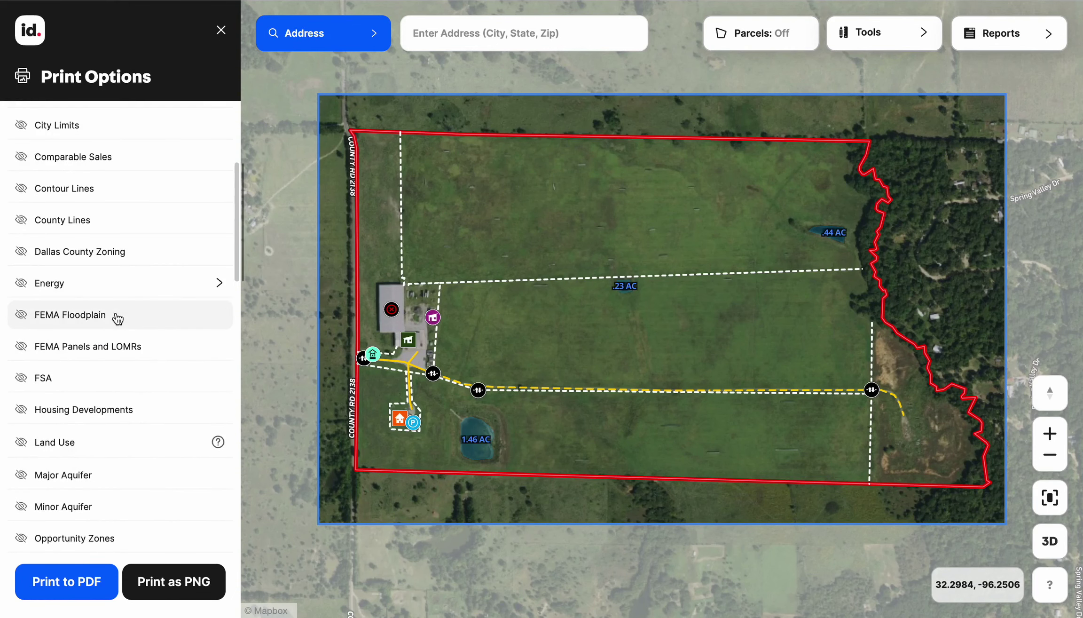
{"action": "left_click", "coordinate": [117, 319]}
{"action": "scroll", "coordinate": [117, 319], "scroll_direction": "down", "scroll_amount": 8}
{"action": "scroll", "coordinate": [117, 319], "scroll_direction": "down", "scroll_amount": 6}
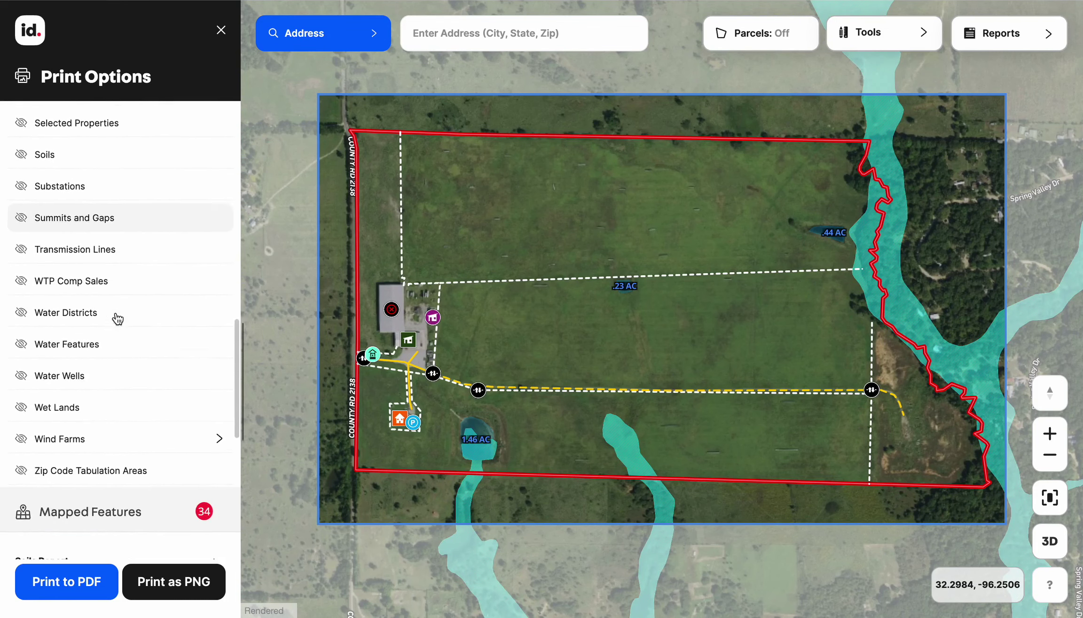
{"action": "left_click", "coordinate": [111, 344]}
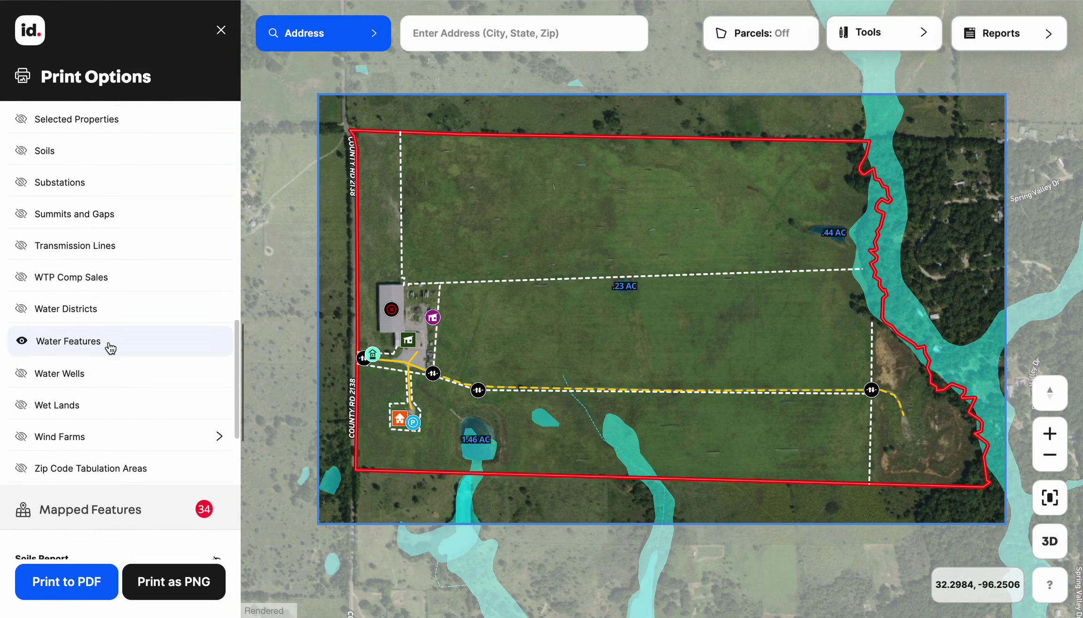
{"action": "left_click", "coordinate": [93, 409]}
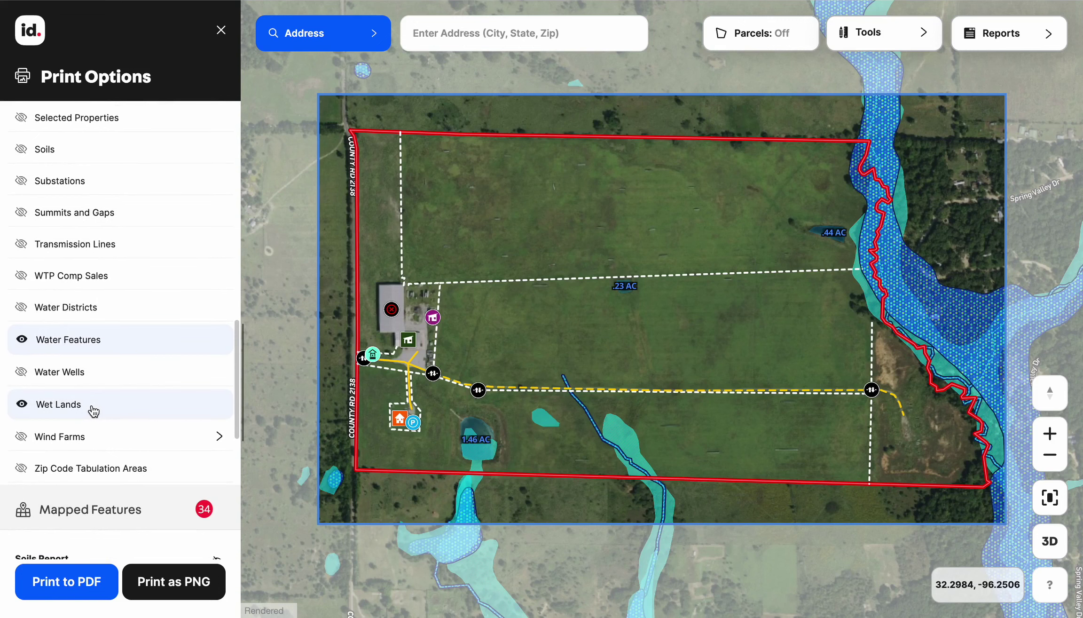
{"action": "scroll", "coordinate": [76, 516], "scroll_direction": "down", "scroll_amount": 4}
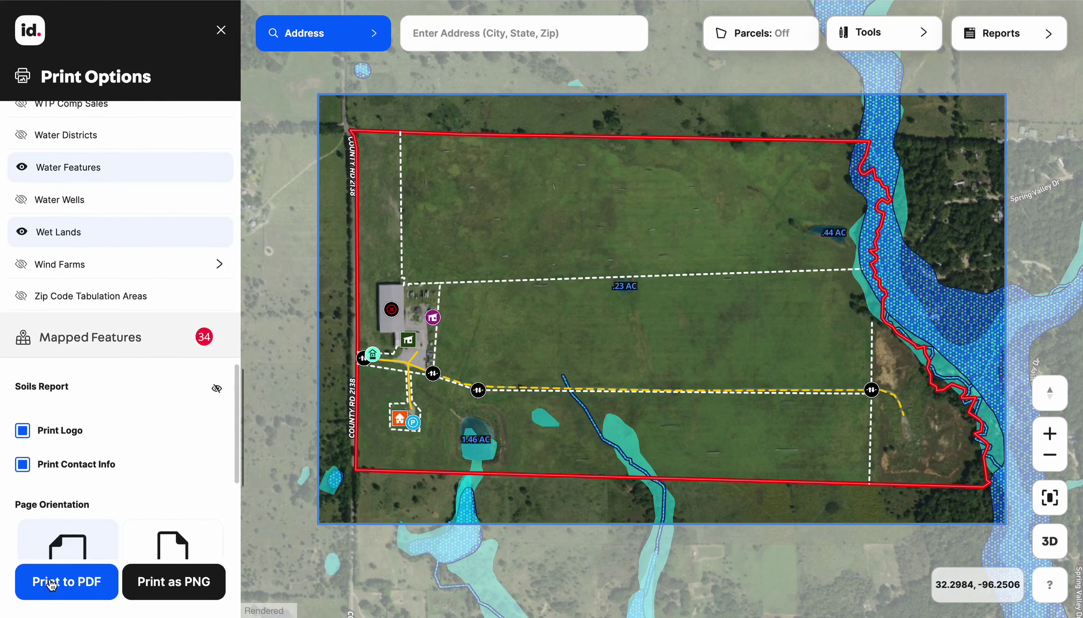
Step: Print the overlay-enhanced parcel map to a new PDF
{"action": "left_click", "coordinate": [59, 591]}
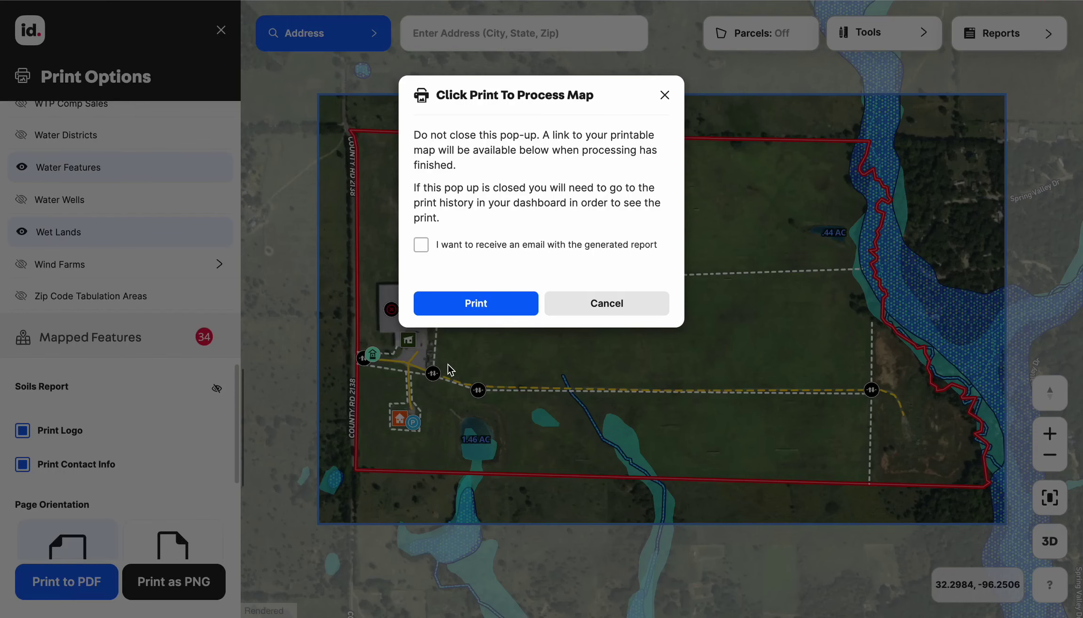
{"action": "left_click", "coordinate": [476, 303]}
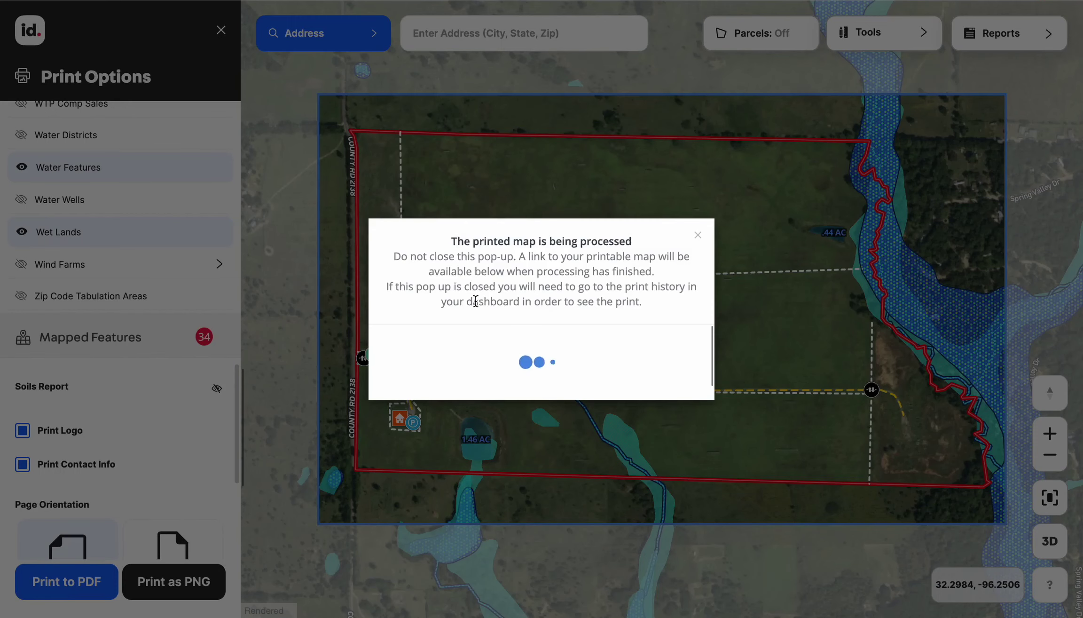